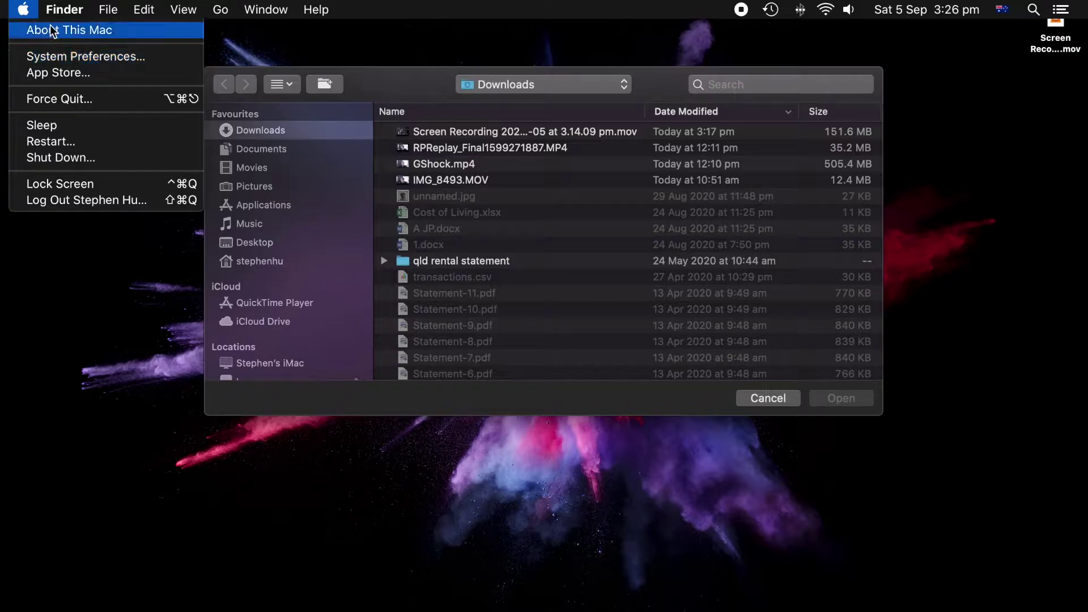
# Open About This Mac and look over the iMac's model description
pyautogui.click(54, 30)
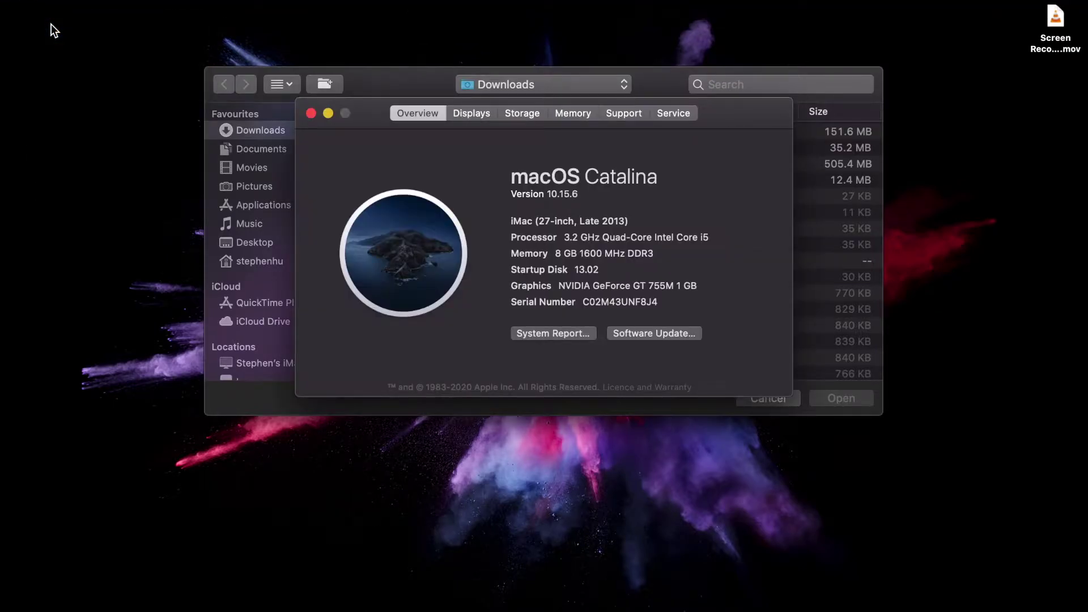
pyautogui.moveTo(510, 221); pyautogui.dragTo(632, 222)
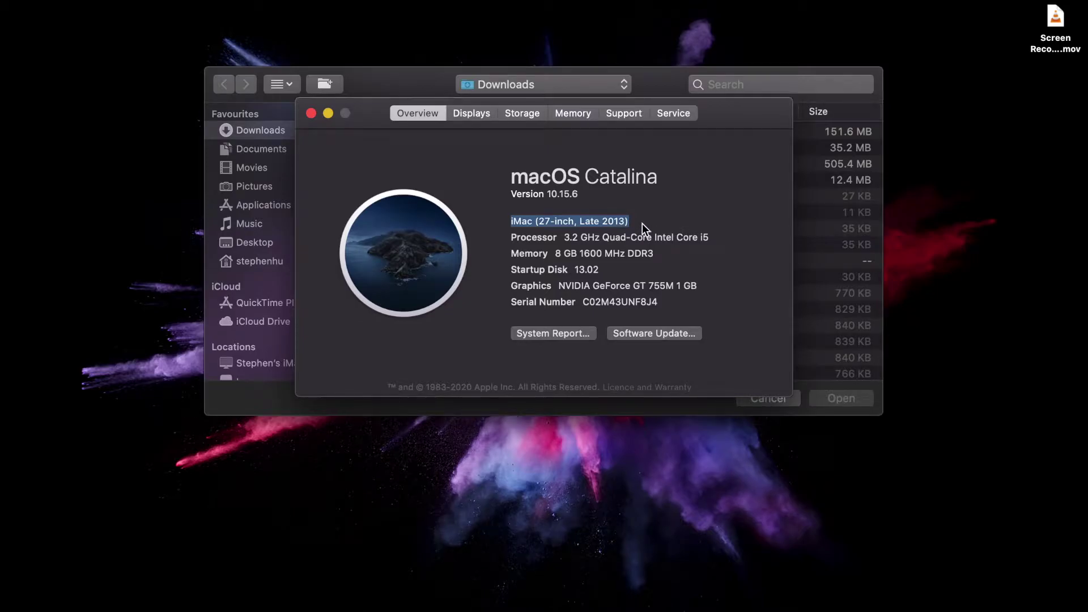
pyautogui.click(627, 220)
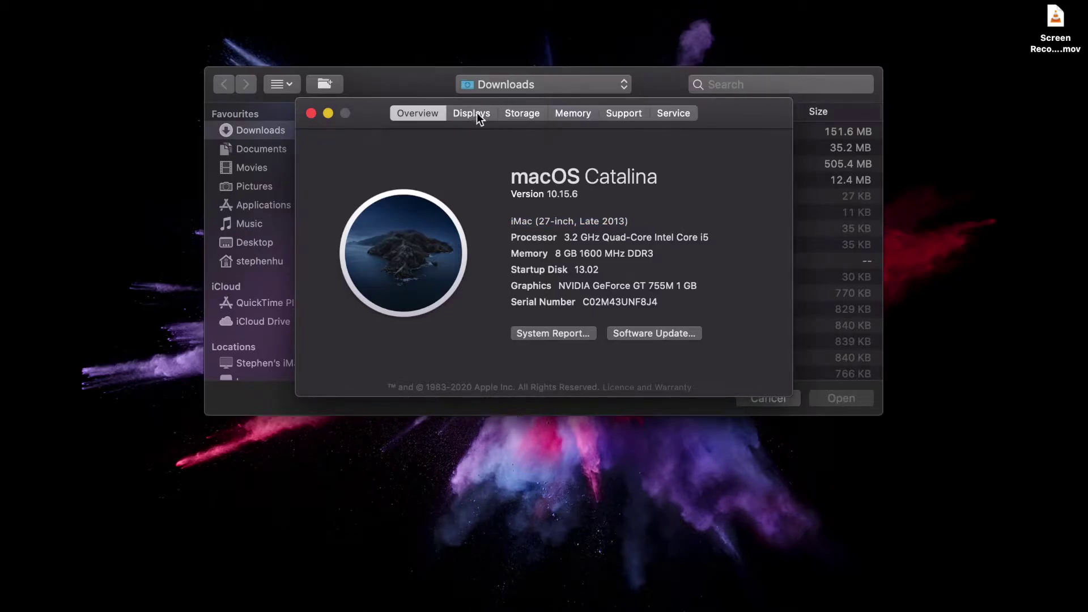
# Review the Storage tab's drives, including the 250 GB external SSD startup disk 13.02
pyautogui.click(517, 113)
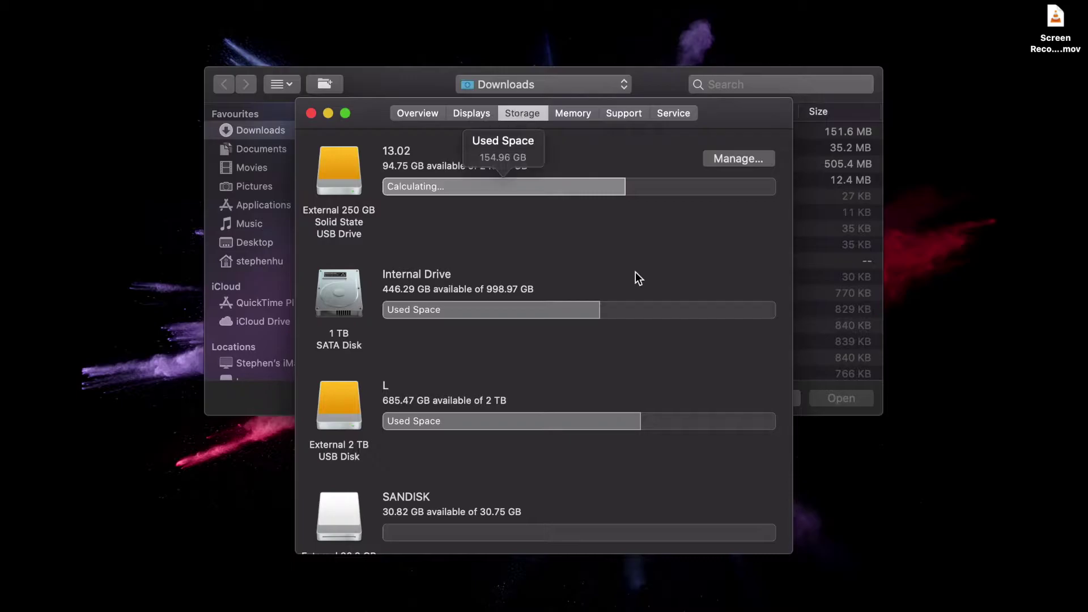
pyautogui.scroll(-2, 635, 269)
pyautogui.scroll(2, 634, 263)
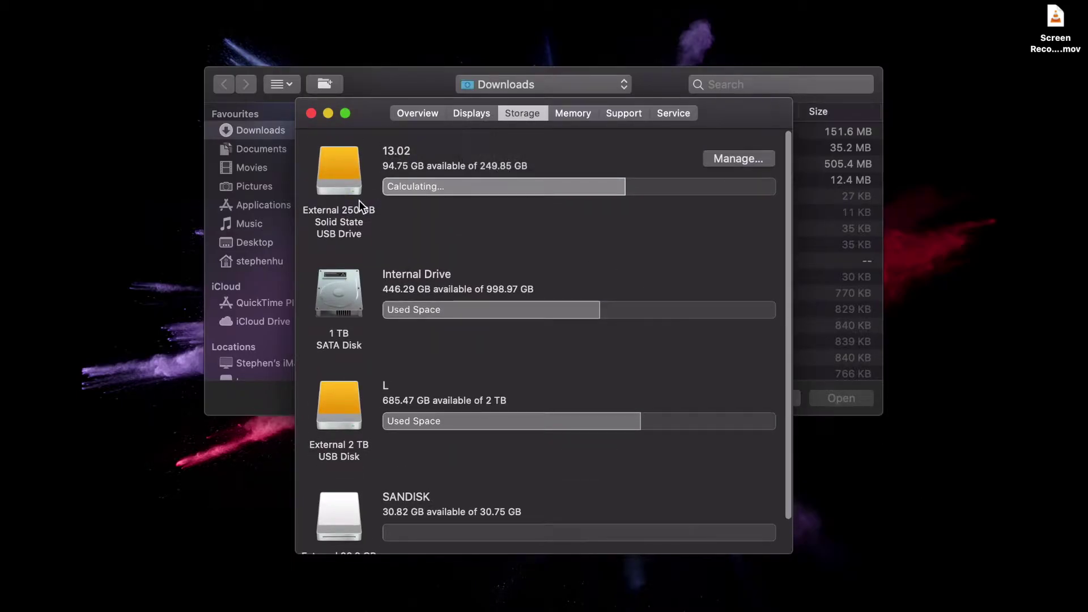
pyautogui.moveTo(306, 211); pyautogui.dragTo(362, 235)
pyautogui.scroll(-1, 372, 236)
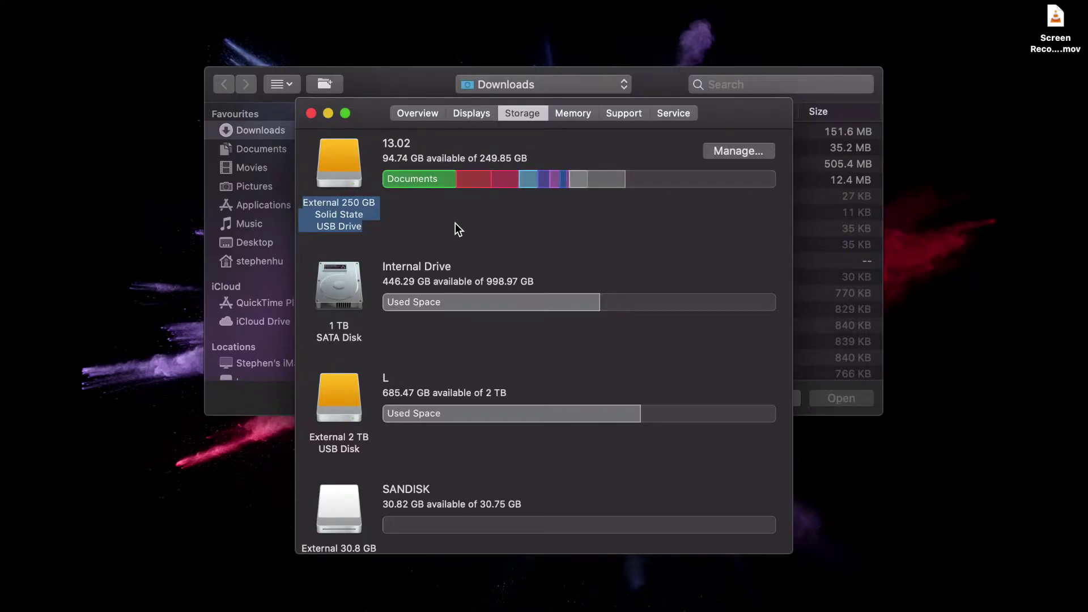
pyautogui.scroll(-1, 457, 213)
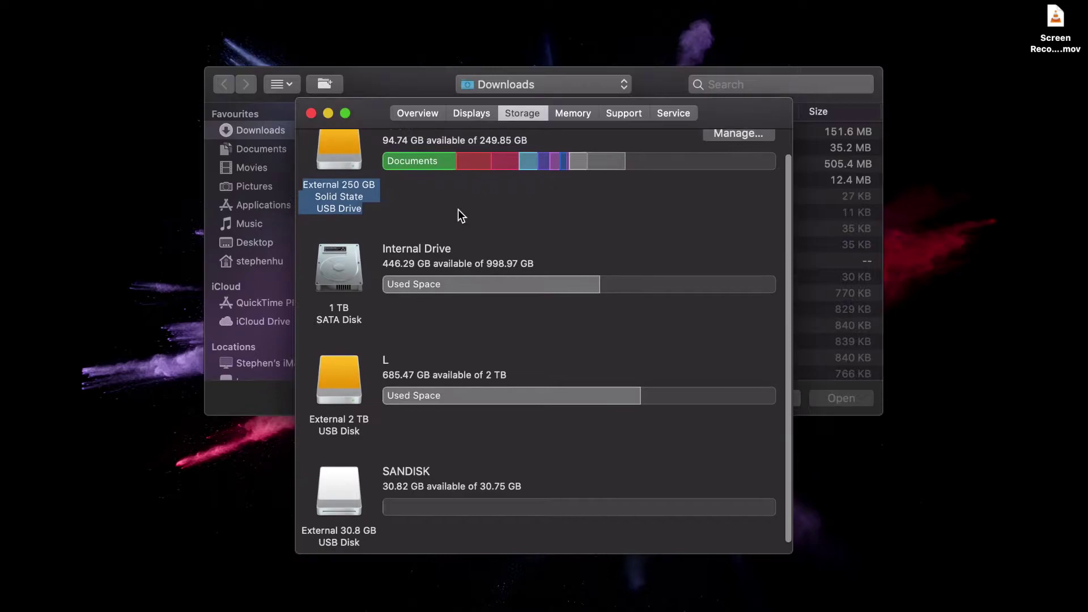
pyautogui.scroll(2, 458, 209)
pyautogui.click(351, 221)
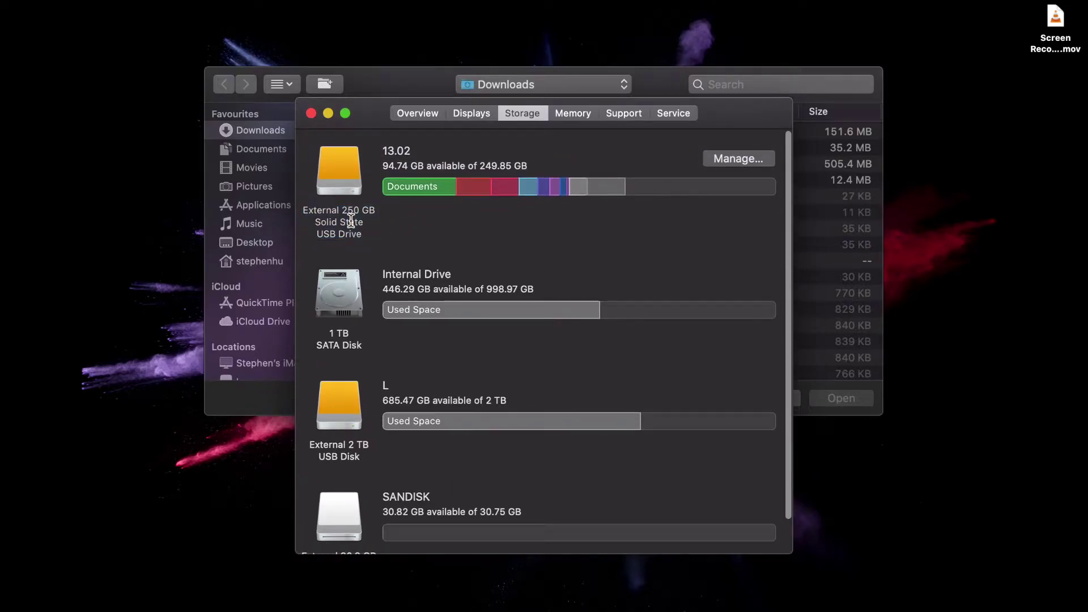
# Inspect the 1 TB SATA Disk entry, then close About This Mac
pyautogui.tripleClick(330, 333)
pyautogui.scroll(-1, 442, 356)
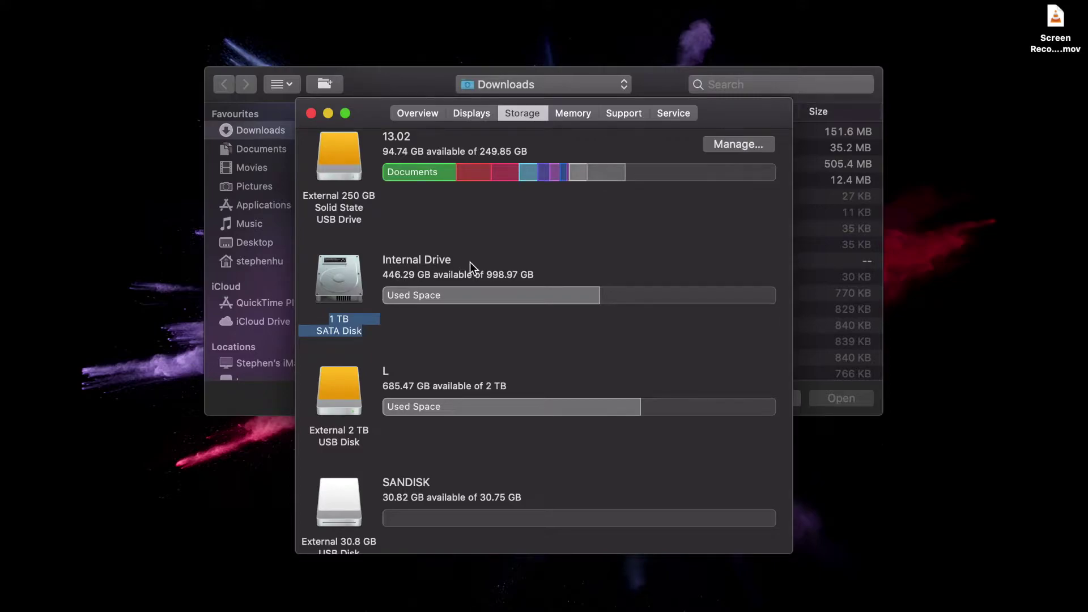
pyautogui.scroll(-1, 410, 330)
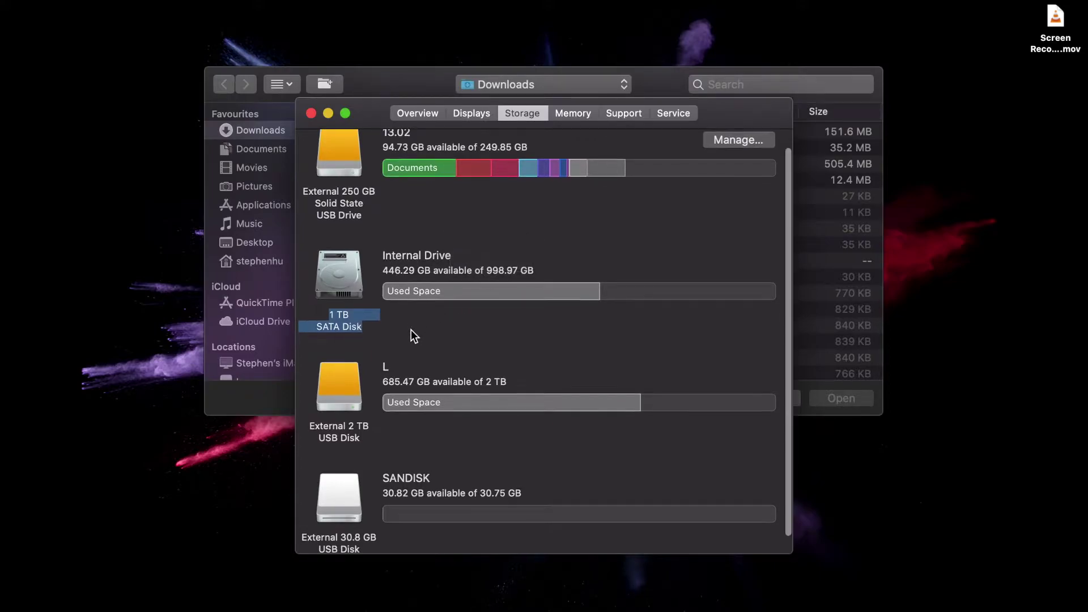
pyautogui.click(352, 320)
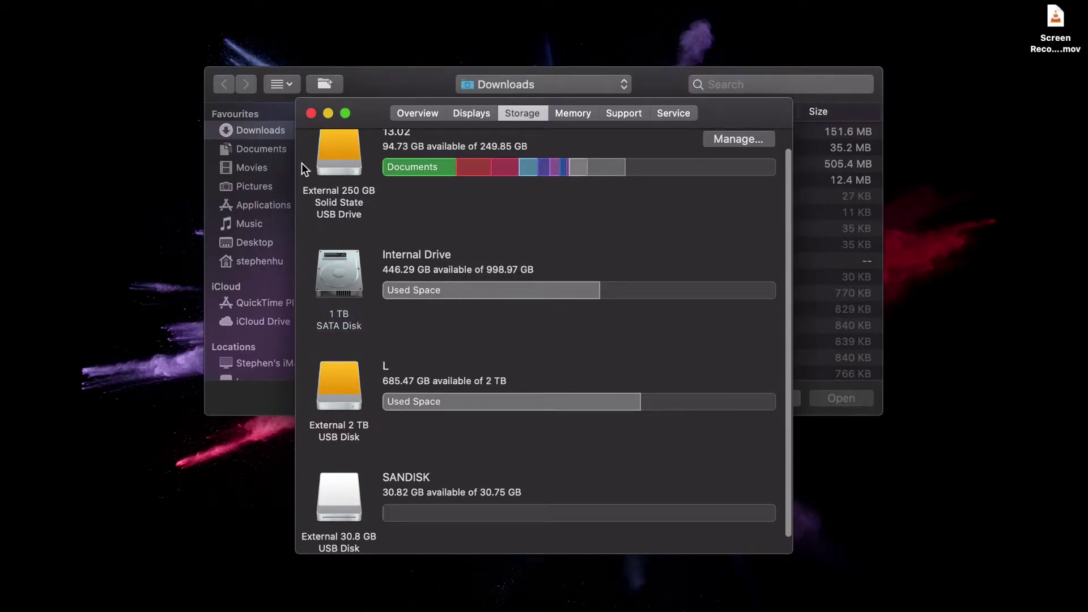
pyautogui.click(310, 113)
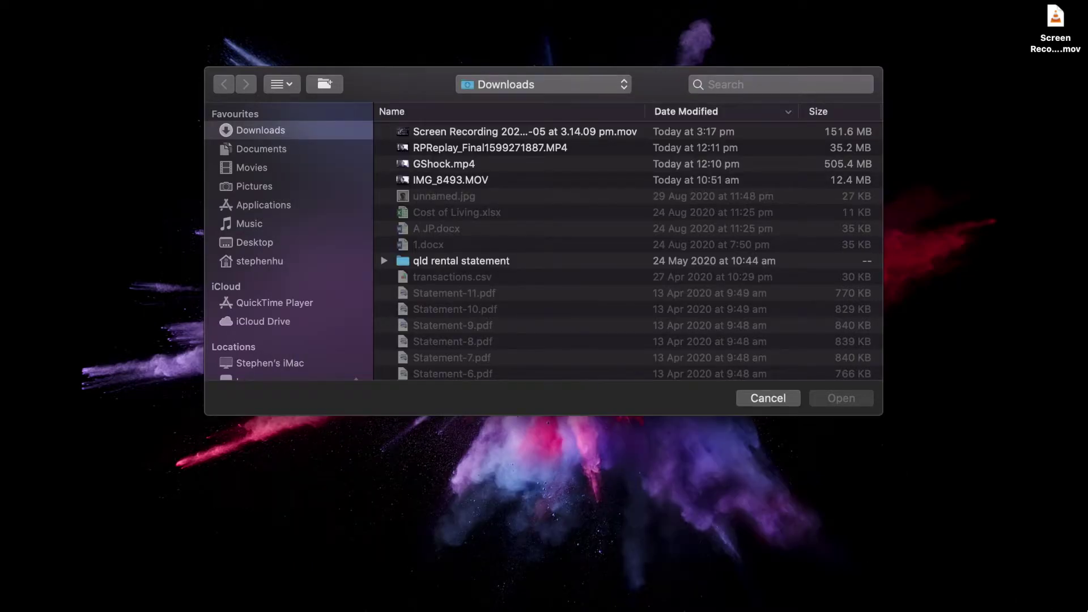
pyautogui.hotkey('ctrl', 'Up')
# Launch Disk Utility from Launchpad's Other folder
pyautogui.click(699, 589)
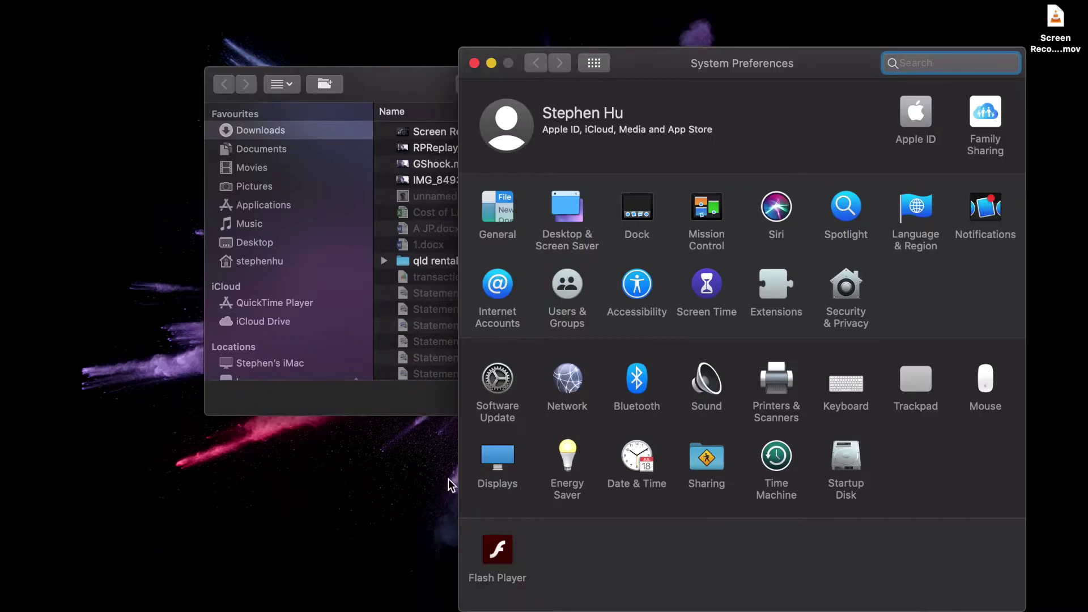
pyautogui.click(474, 63)
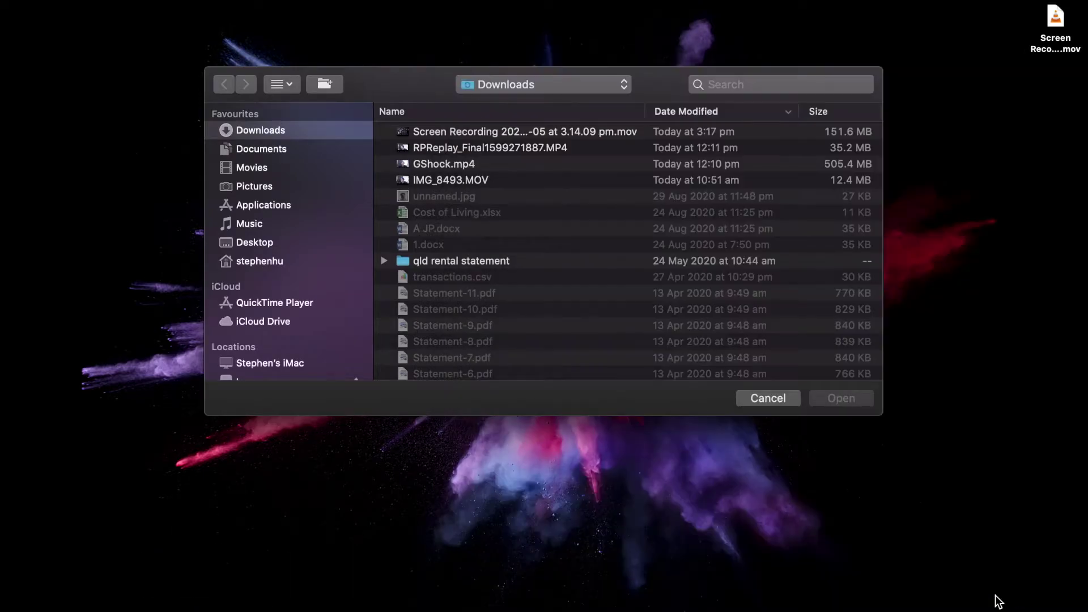
pyautogui.click(229, 580)
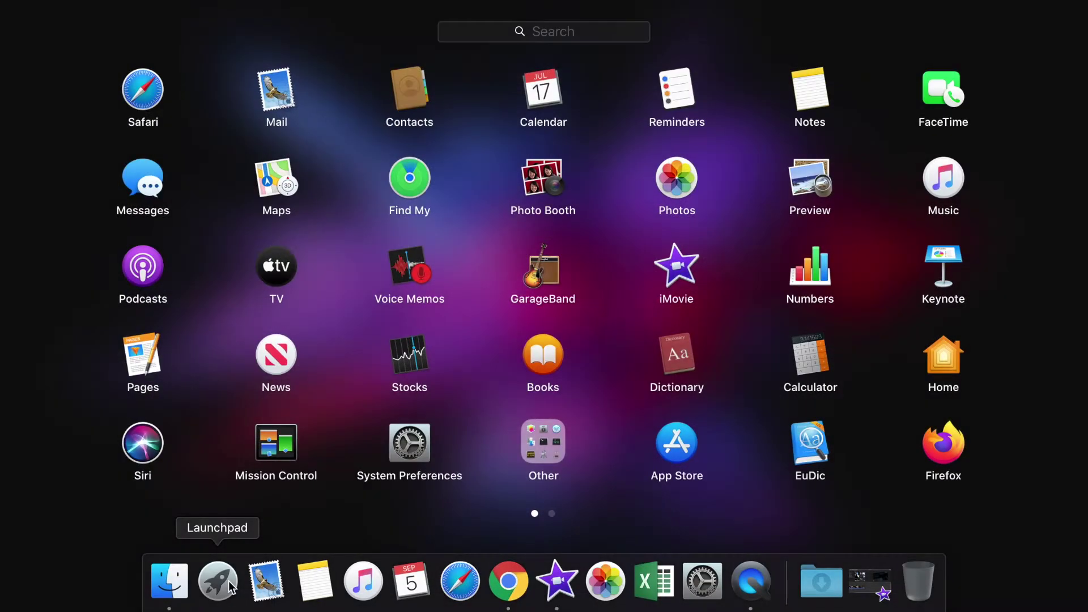
pyautogui.click(554, 448)
pyautogui.click(539, 308)
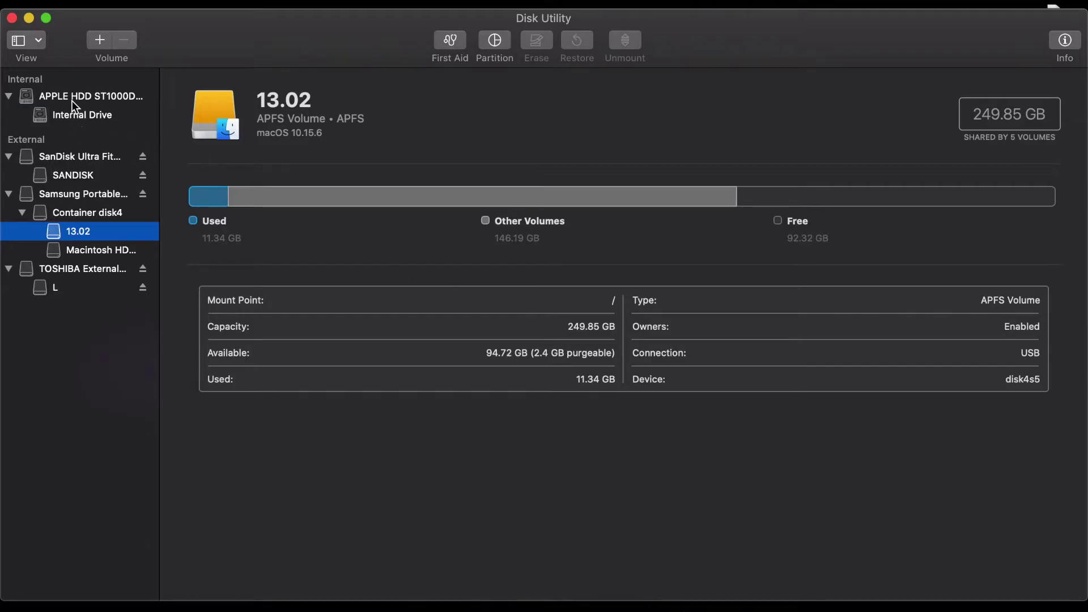
# Show all devices in Disk Utility and bring up Erase for Samsung Portable SSD T5 Media
pyautogui.click(73, 98)
pyautogui.click(22, 42)
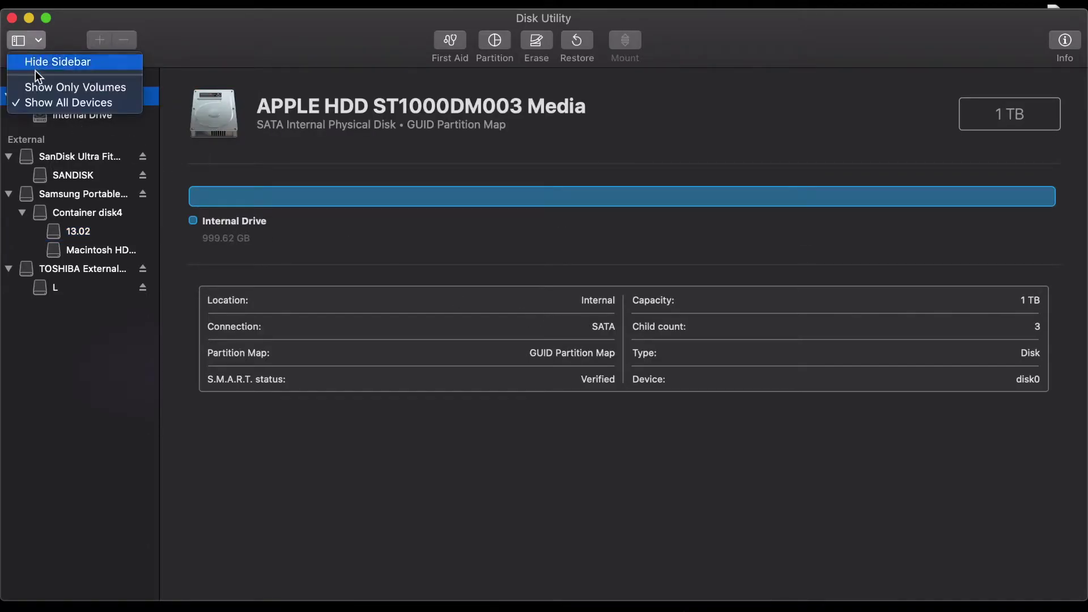
pyautogui.click(124, 88)
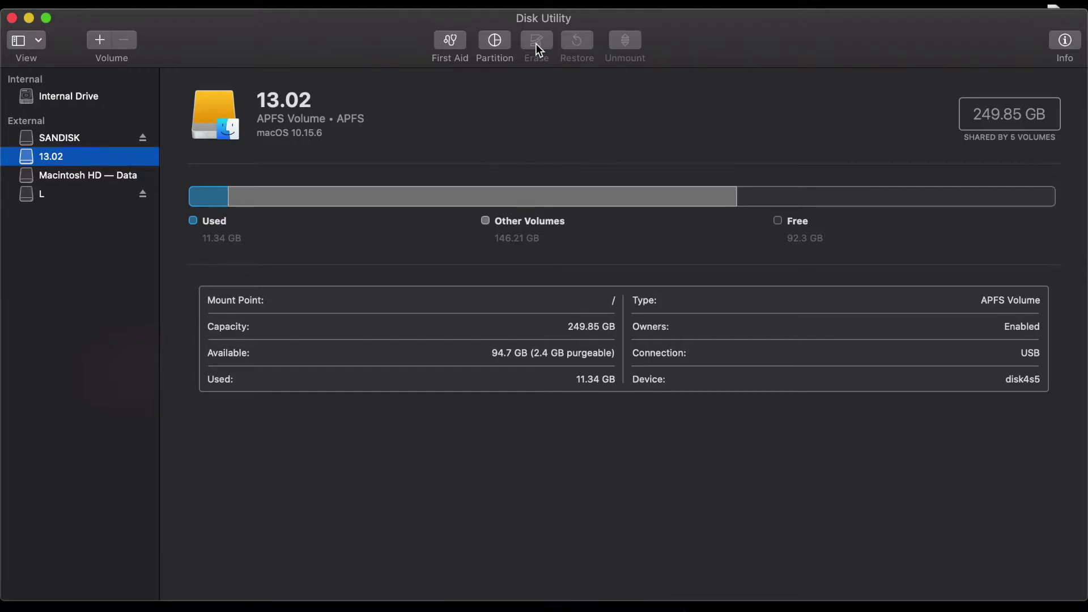
pyautogui.click(28, 43)
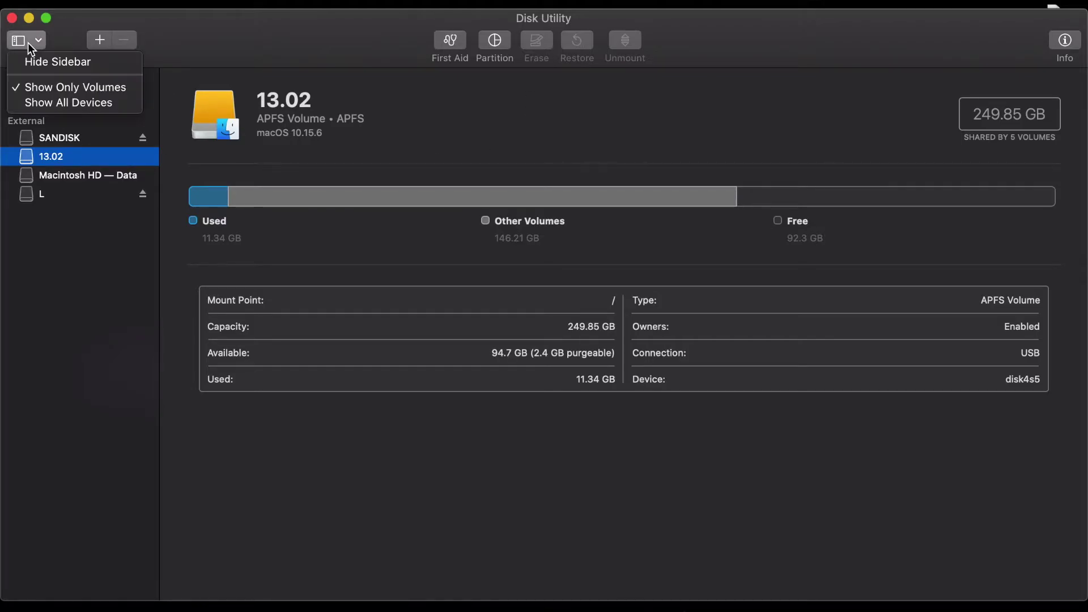
pyautogui.click(36, 104)
pyautogui.click(96, 194)
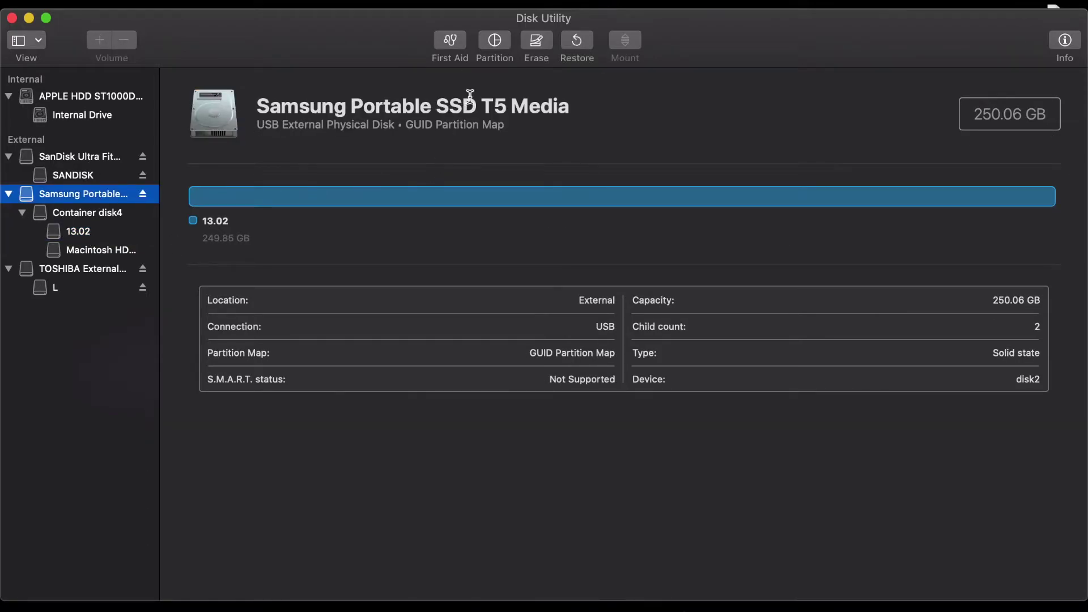
pyautogui.click(540, 43)
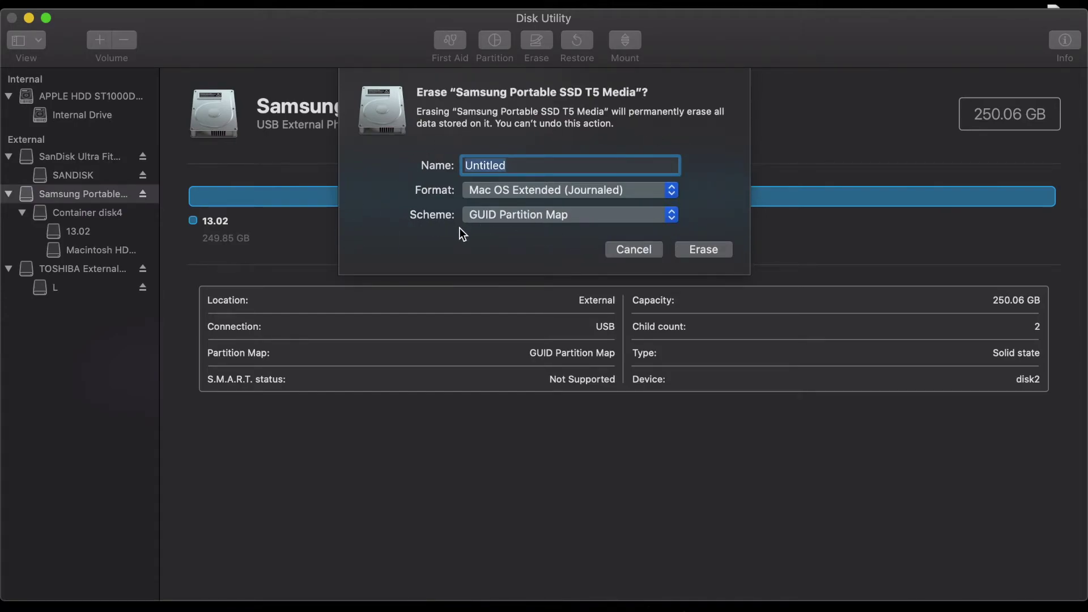
# Cancel the erase of the Samsung Portable SSD T5 Media drive
pyautogui.click(634, 250)
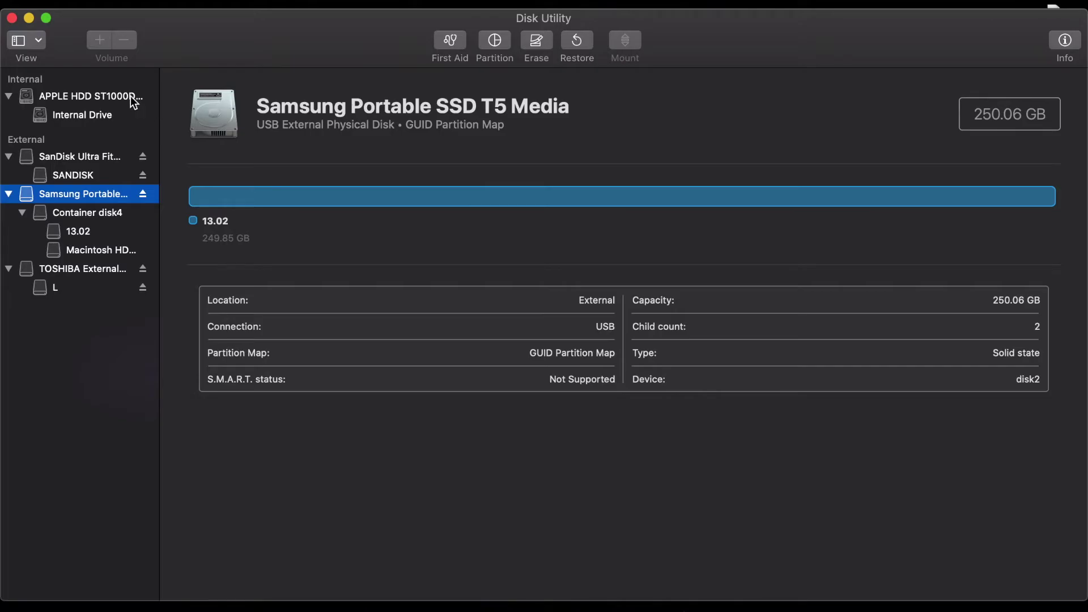
# Quit Disk Utility and launch the App Store from Launchpad
pyautogui.click(11, 18)
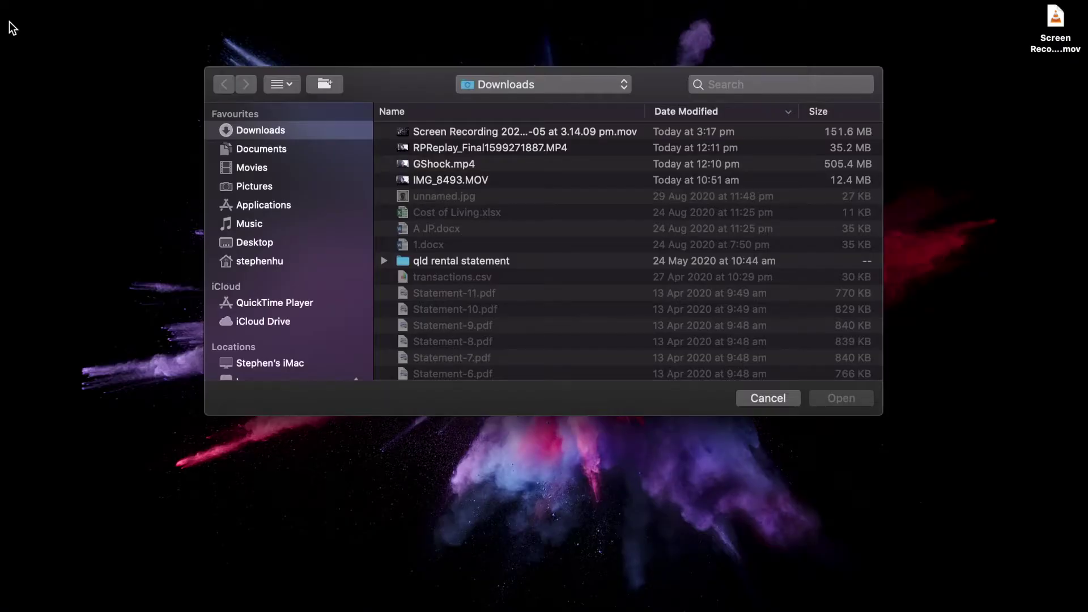
pyautogui.hotkey('ctrl', 'Up')
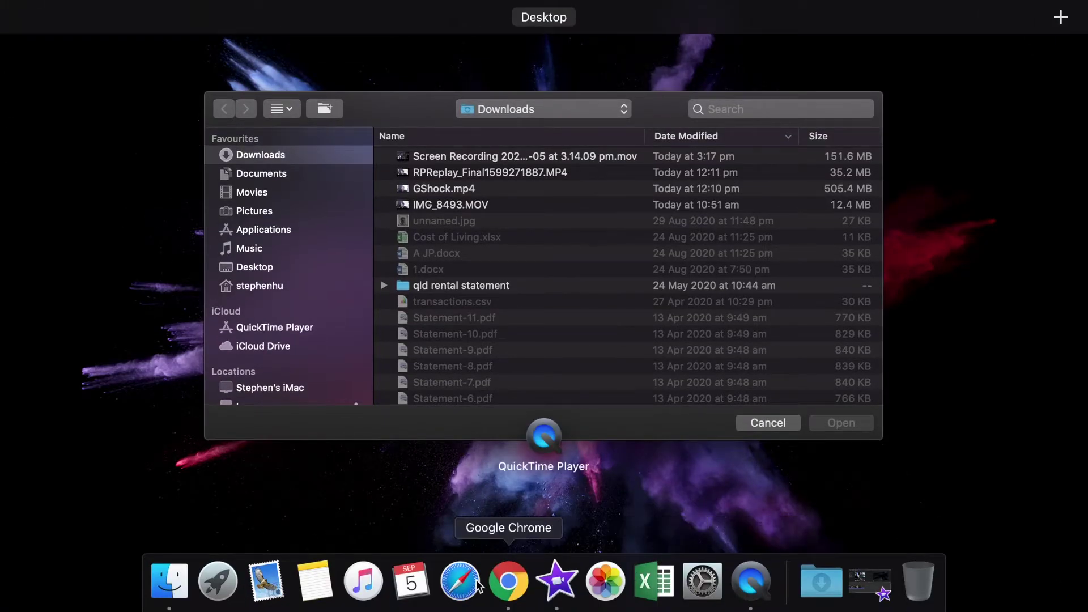
pyautogui.click(217, 582)
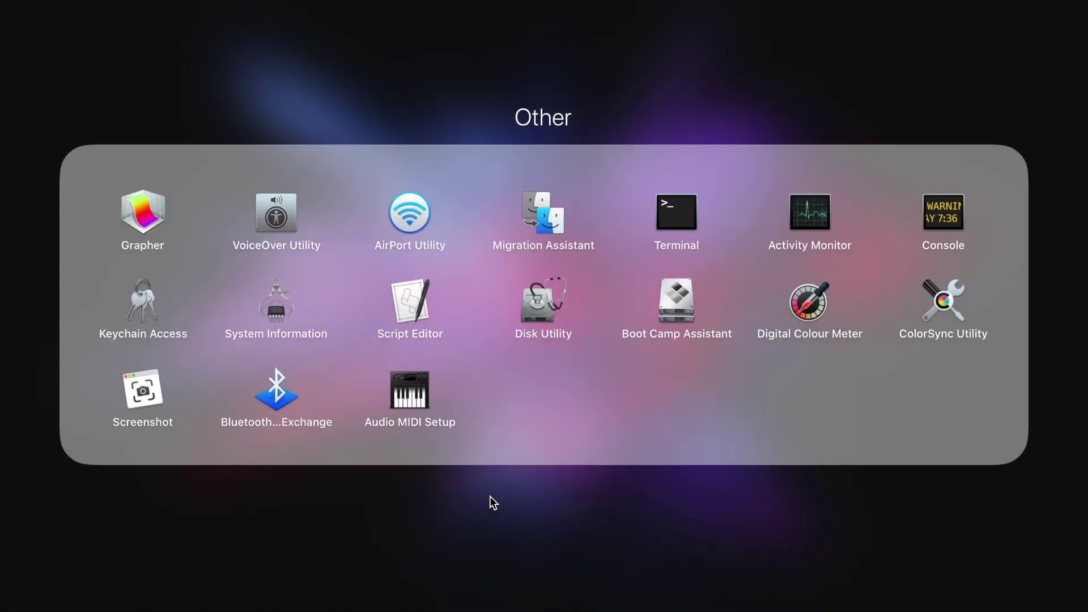
pyautogui.click(487, 503)
pyautogui.click(672, 453)
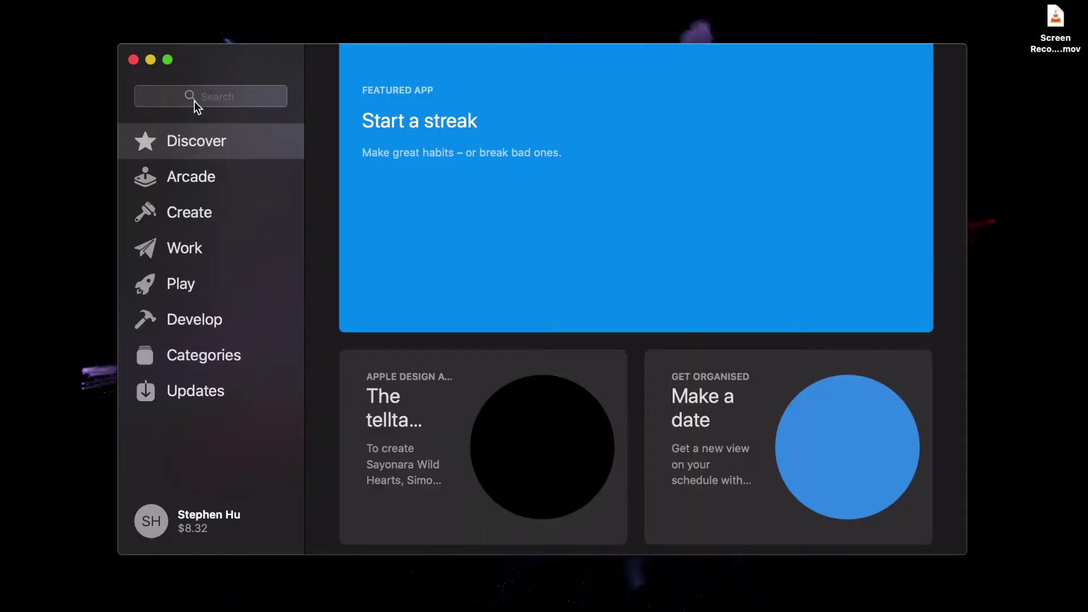
# Search the App Store for 'macos' and view the macOS Catalina page
pyautogui.click(197, 97)
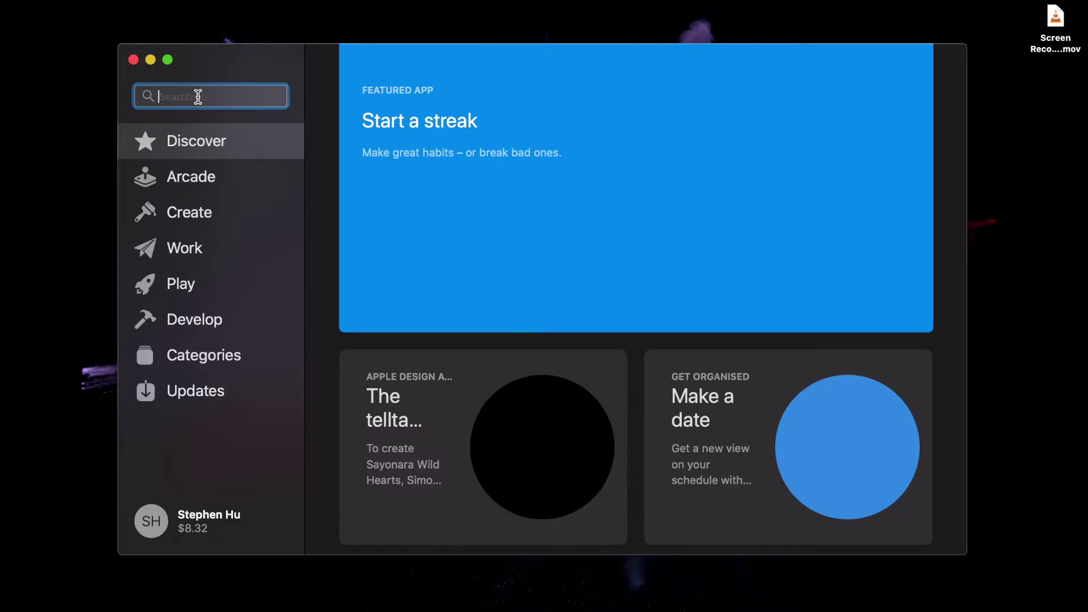
pyautogui.write('macos')
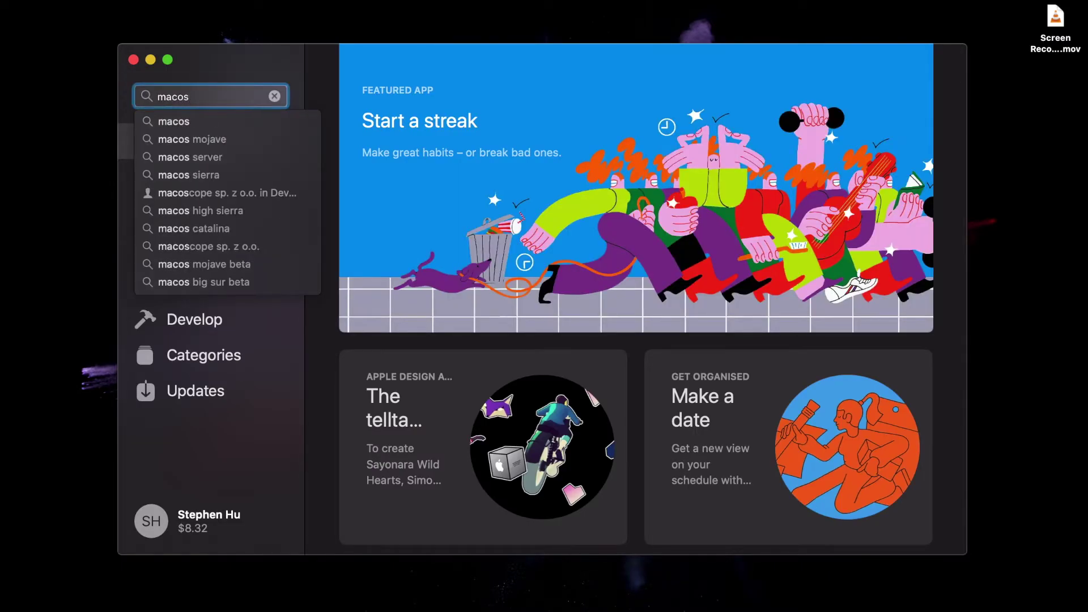
pyautogui.press('Return')
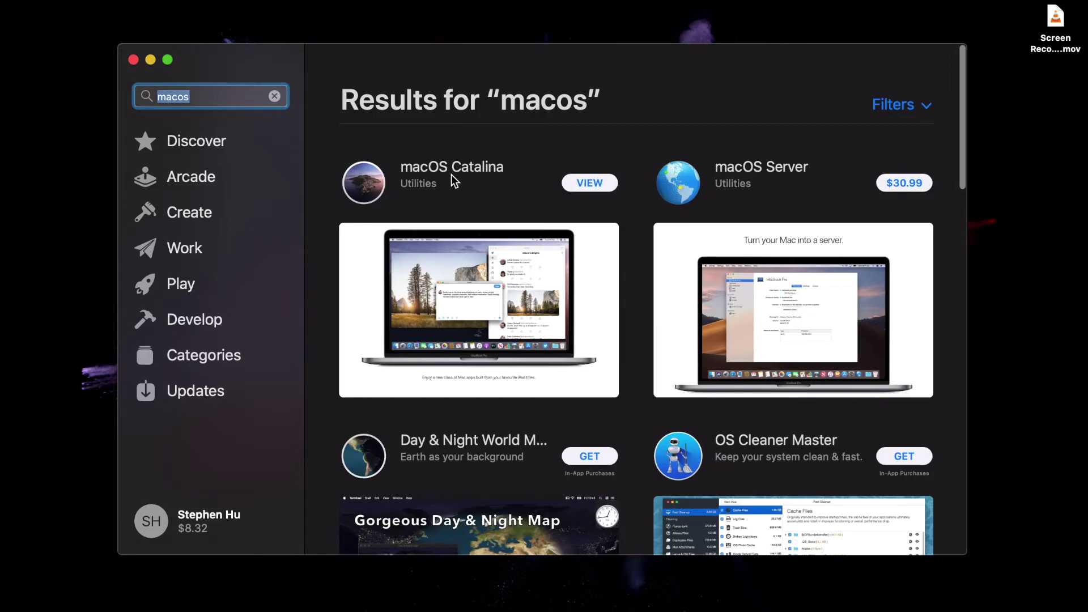
pyautogui.click(451, 174)
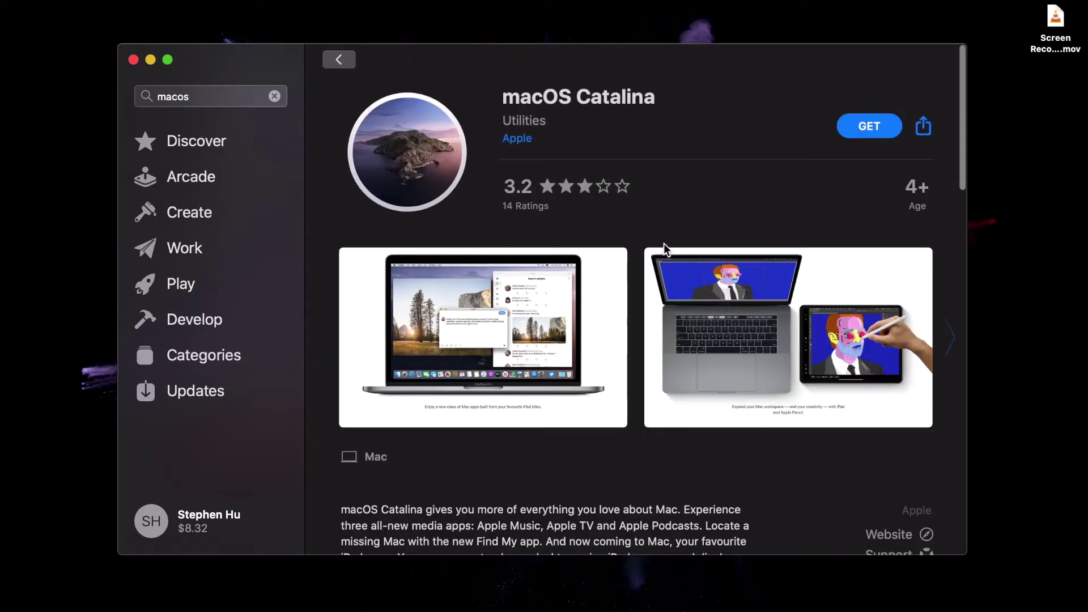
pyautogui.scroll(-2, 677, 239)
pyautogui.scroll(2, 689, 235)
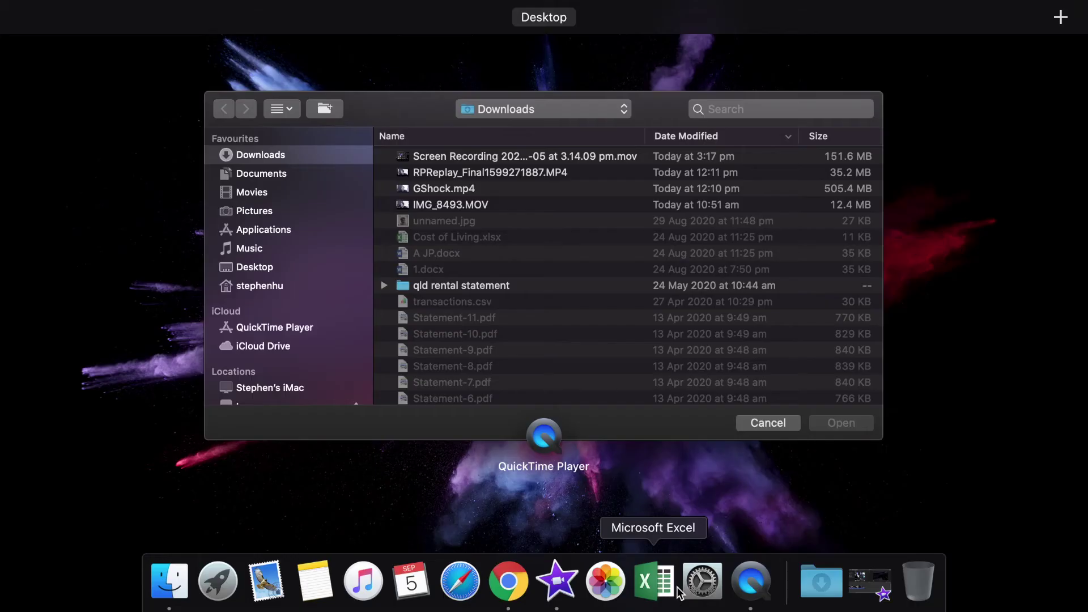
# Confirm Startup Disk shows macOS 10.15.6 on 13.02, leaving it locked, and close preferences
pyautogui.click(700, 583)
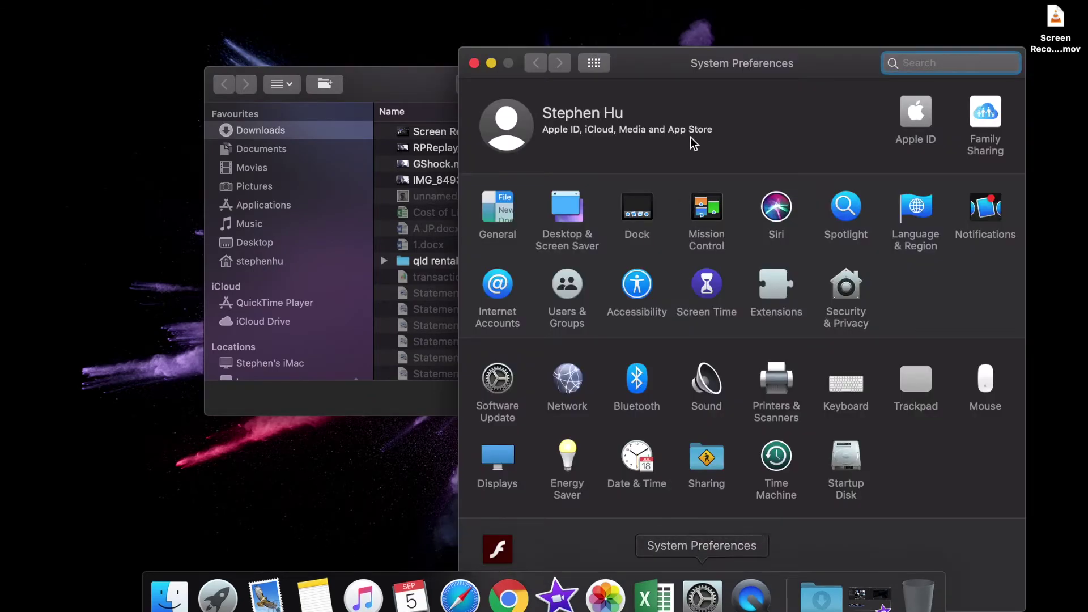
pyautogui.moveTo(736, 61); pyautogui.dragTo(683, 14)
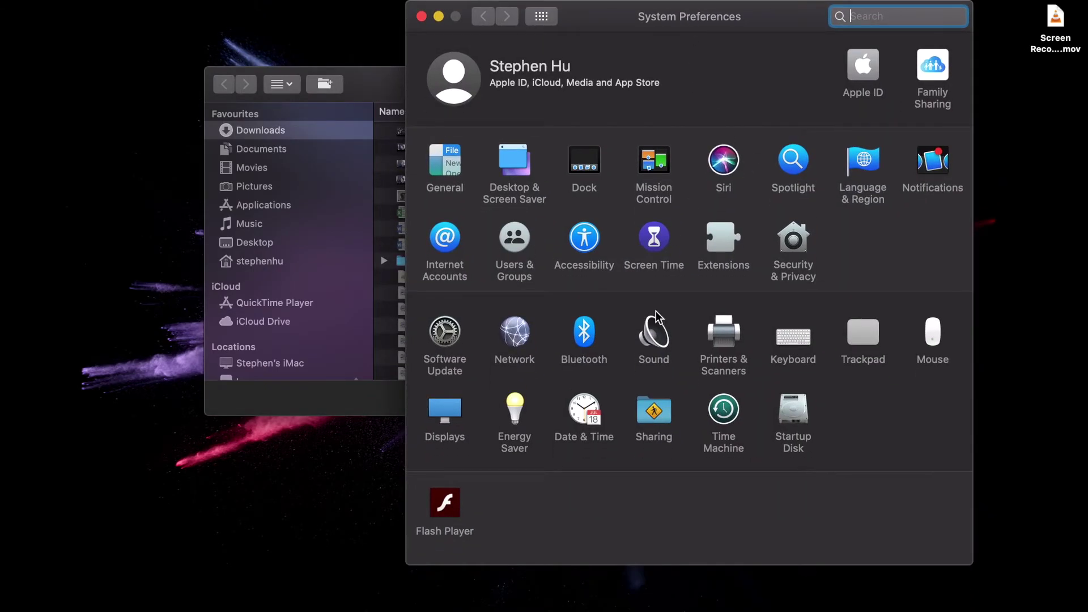
pyautogui.click(800, 410)
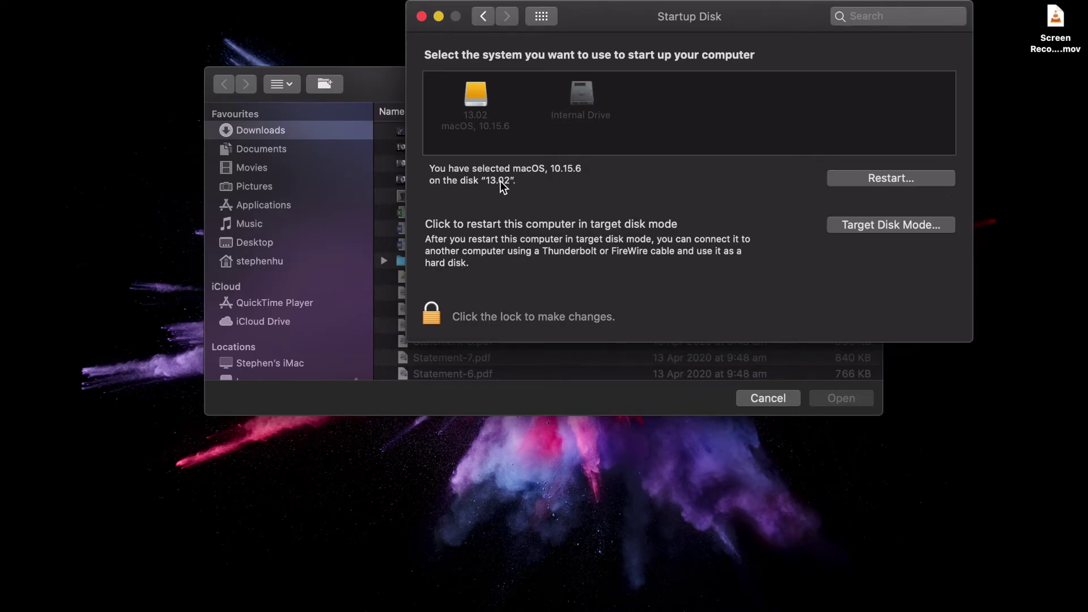
pyautogui.click(431, 315)
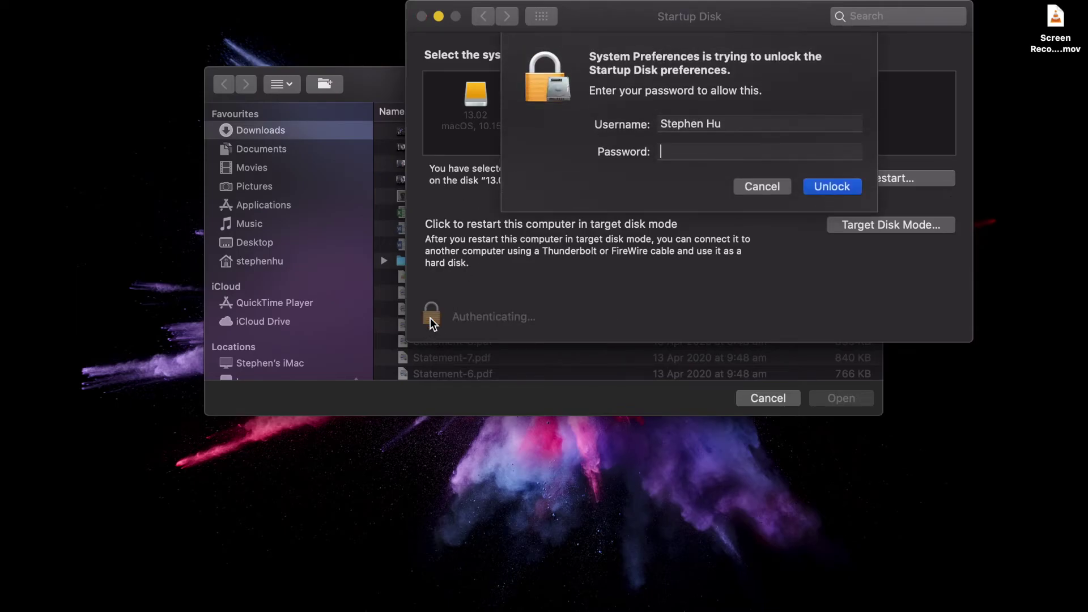
pyautogui.click(750, 190)
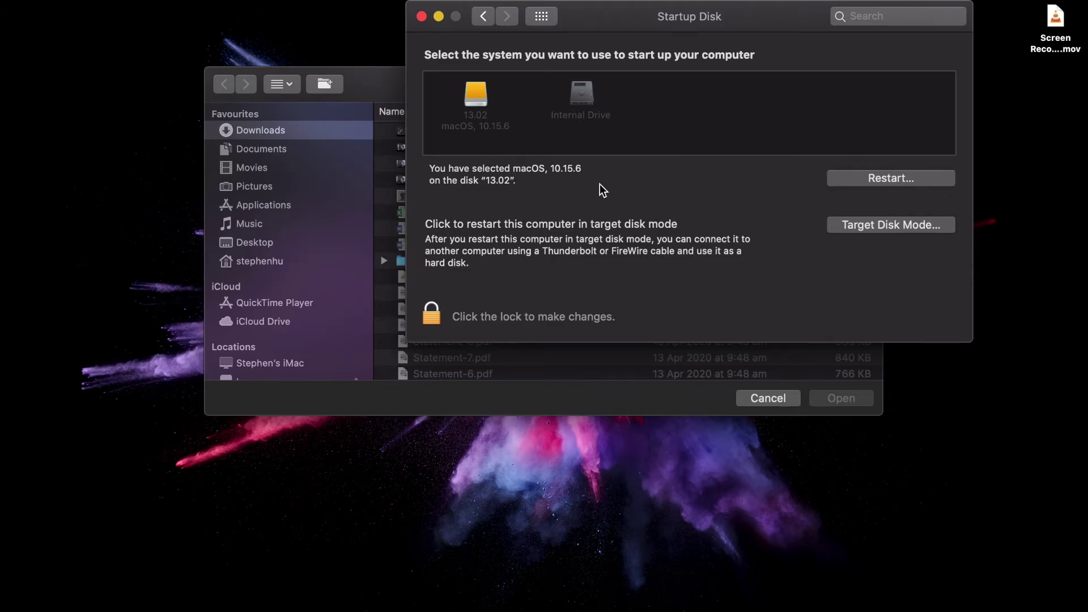
pyautogui.click(421, 17)
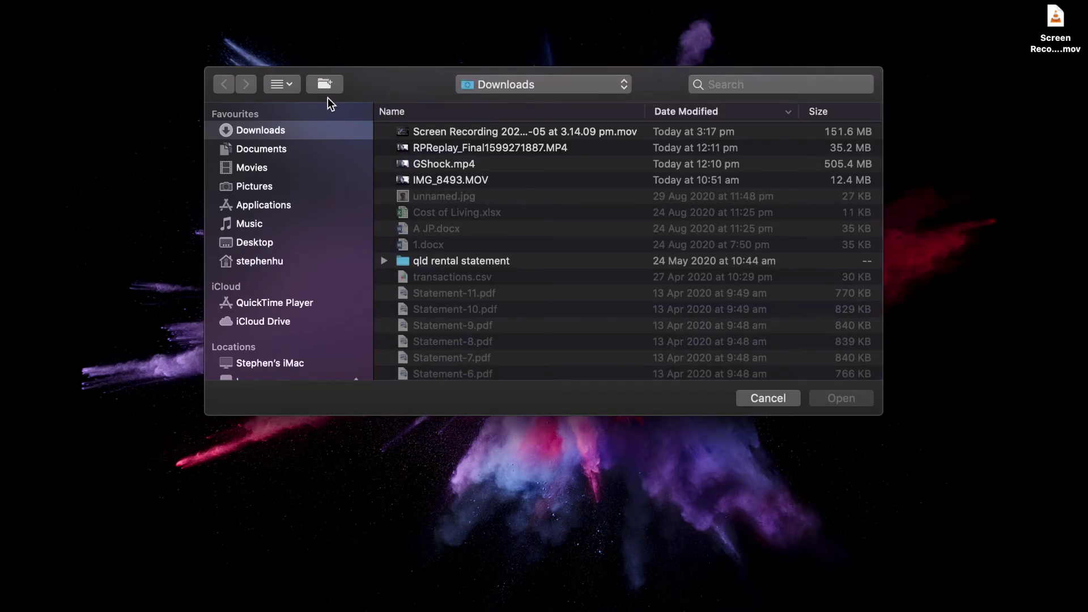
# Return to QuickTime Player and start a New Screen Recording from its File menu
pyautogui.hotkey('ctrl', 'Up')
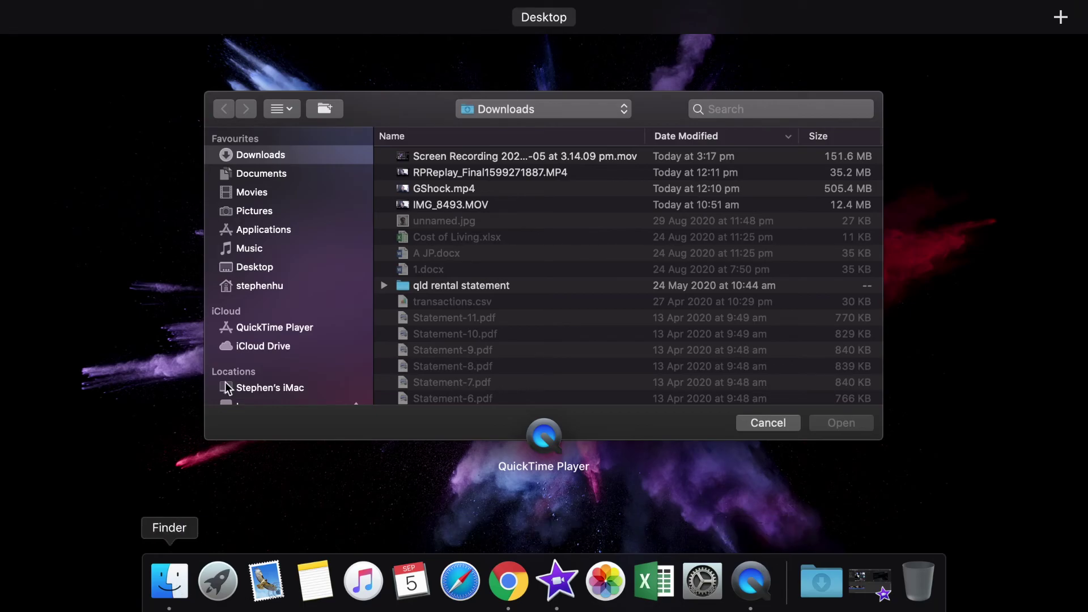
pyautogui.moveTo(56, 5)
pyautogui.click(103, 168)
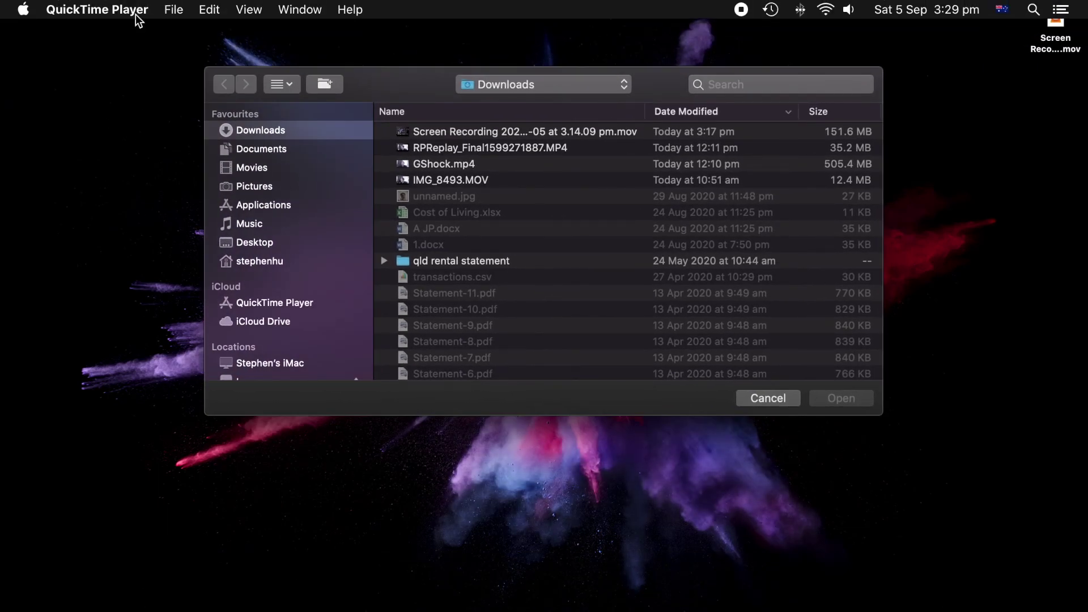
pyautogui.click(180, 8)
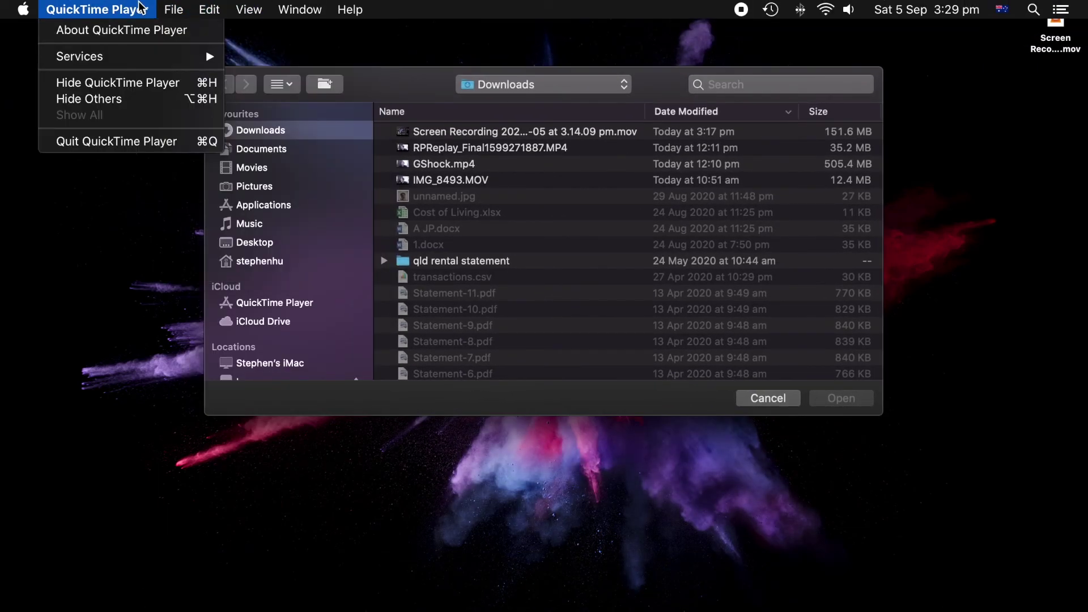
pyautogui.click(176, 63)
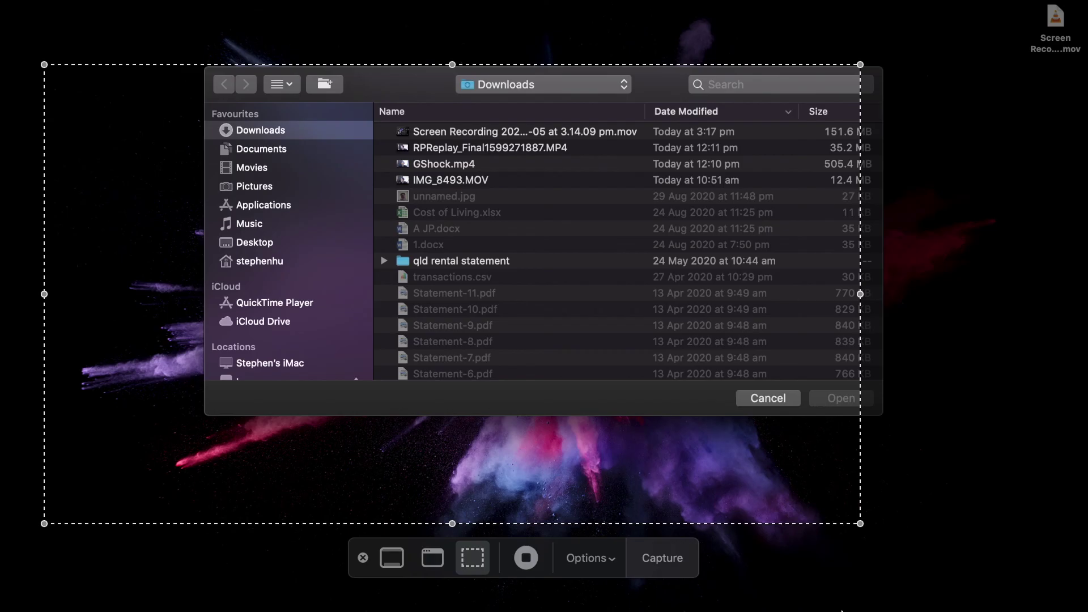